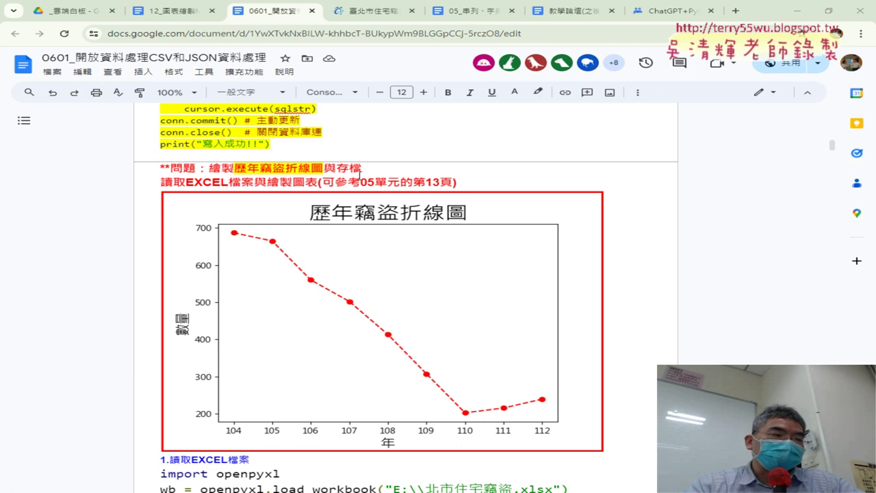
- Highlight the 歷年竊盜折線圖 heading and glance down the lesson
left_click_drag(235, 167, 323, 168)
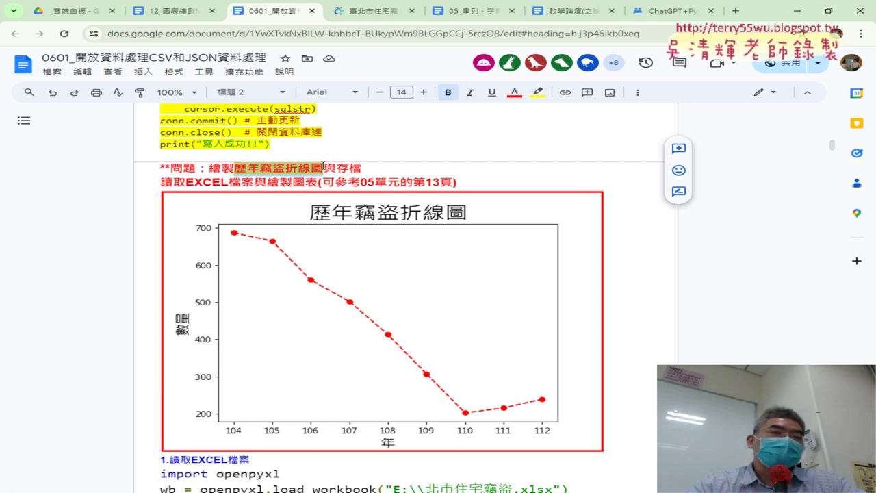
scroll(323, 165, "down", 3)
scroll(343, 171, "down", 2)
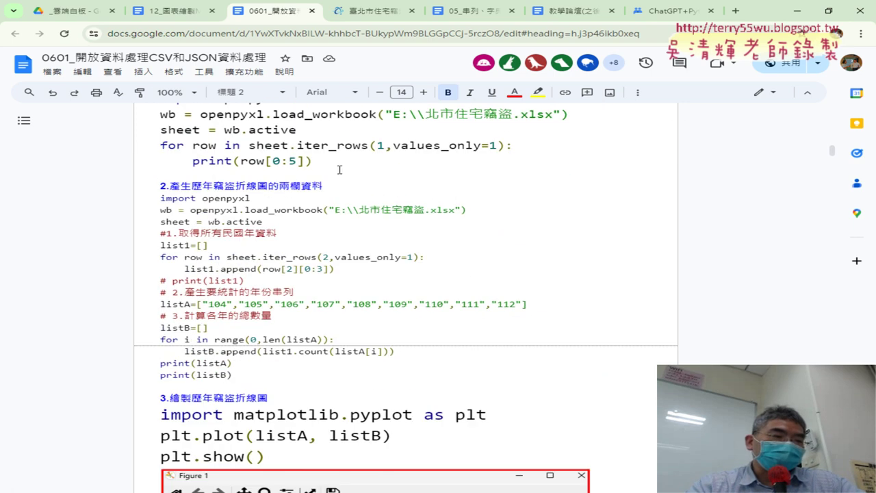
scroll(367, 176, "up", 1)
- Highlight load_workbook, sheet, iter_rows and row[0:5] in the reading code
left_click_drag(273, 168, 378, 168)
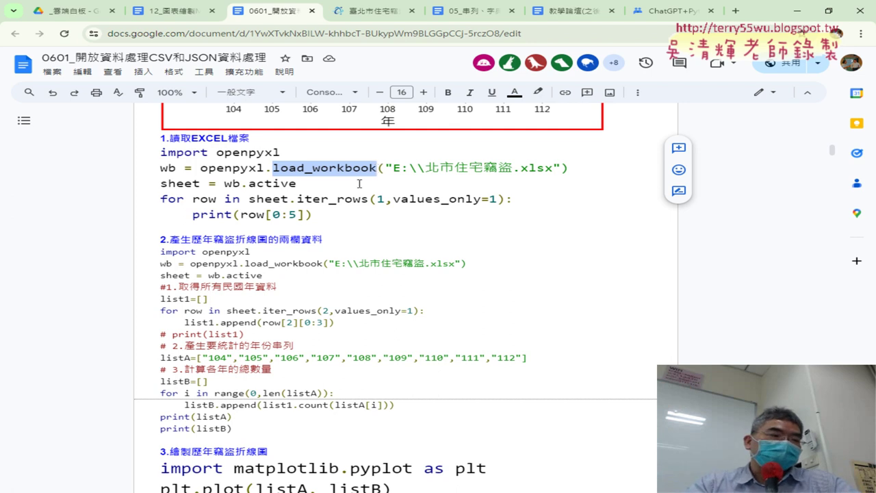
left_click_drag(202, 184, 162, 183)
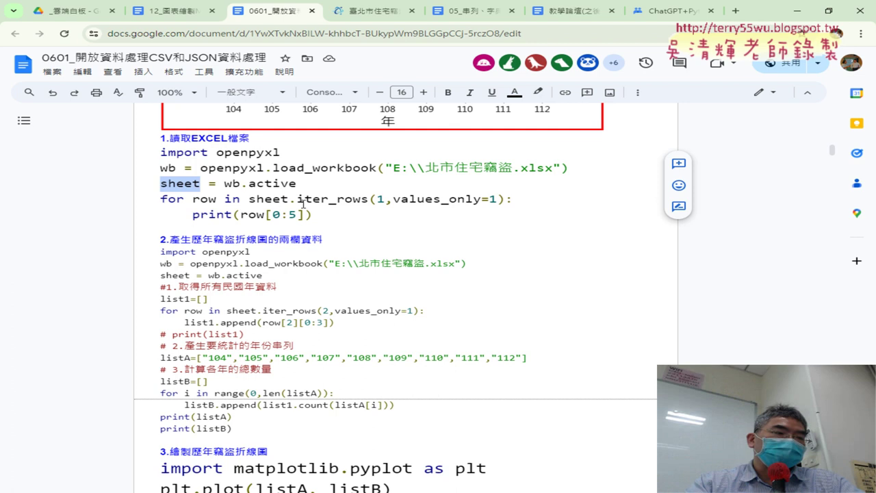
left_click_drag(296, 199, 372, 199)
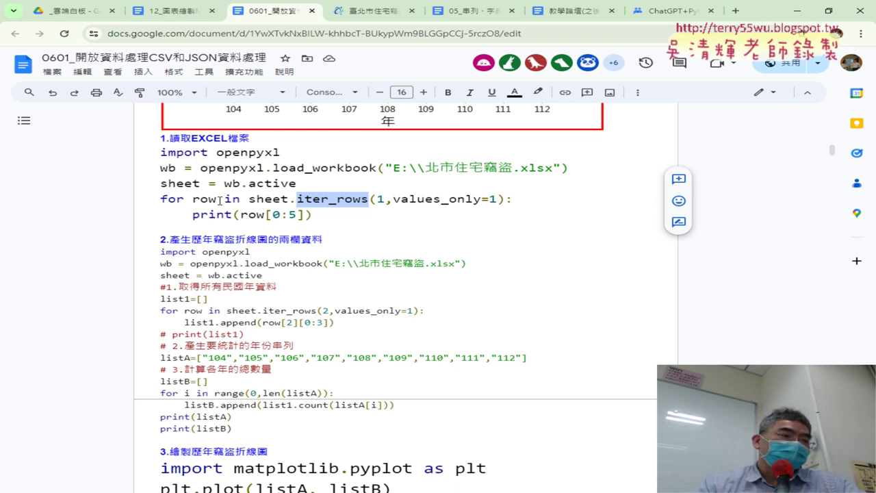
left_click_drag(240, 215, 305, 215)
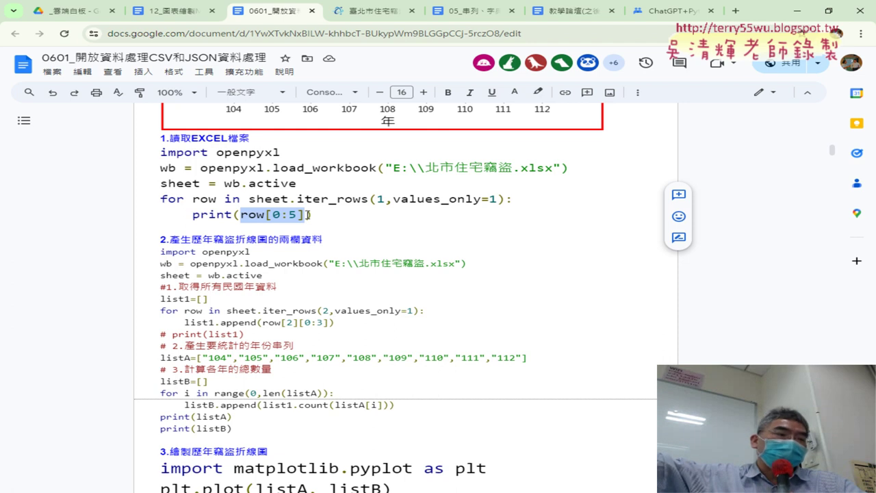
- Enlarge row[2][0:3] on the list1.append line to font size 16
scroll(336, 224, "down", 3)
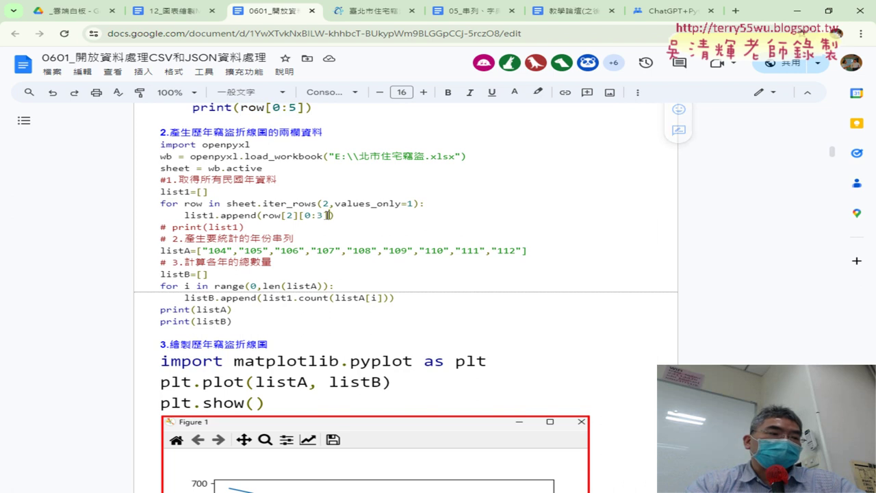
left_click_drag(332, 215, 274, 215)
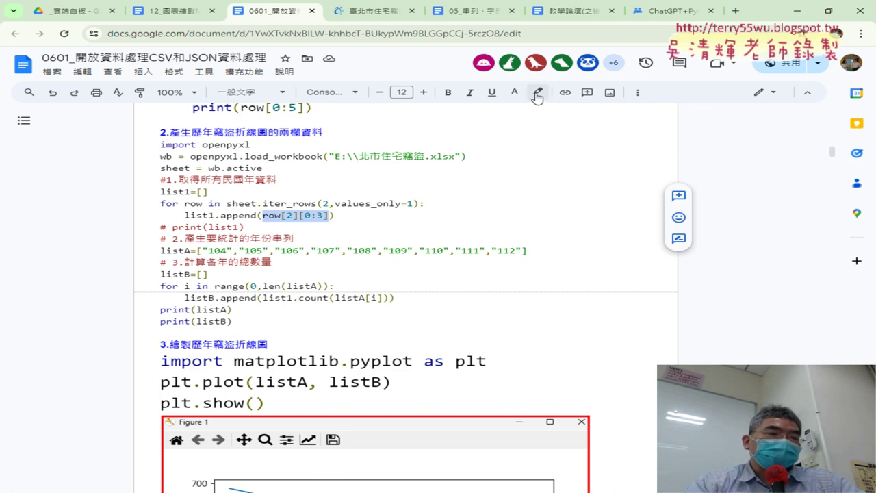
left_click(426, 93)
left_click(426, 93)
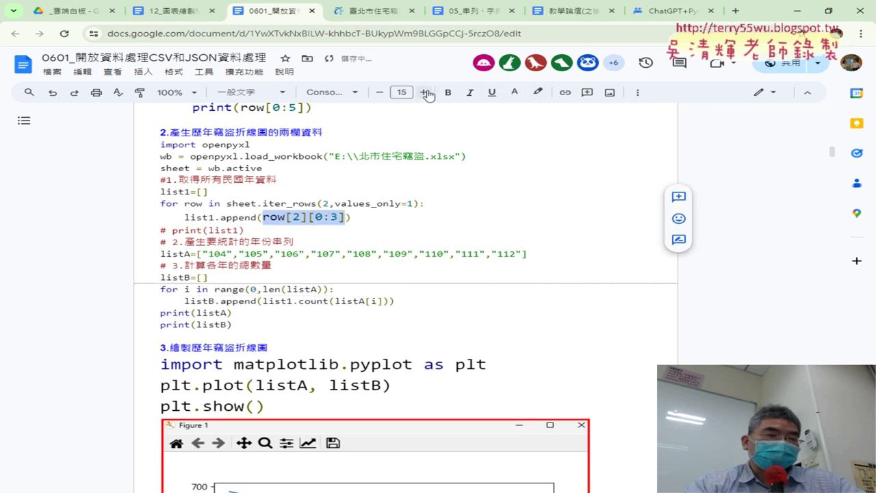
left_click(426, 92)
left_click(426, 92)
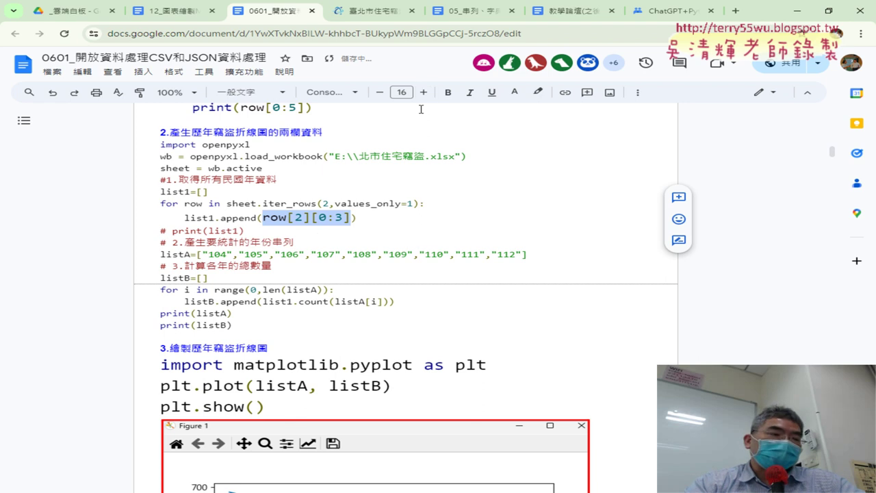
- Highlight the [2] index and the [0:3] slice separately
left_click_drag(308, 218, 288, 218)
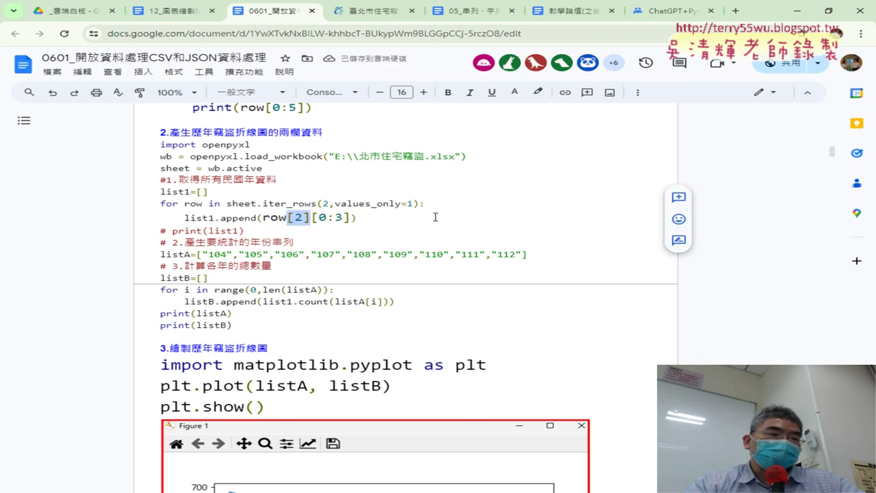
left_click_drag(350, 218, 312, 218)
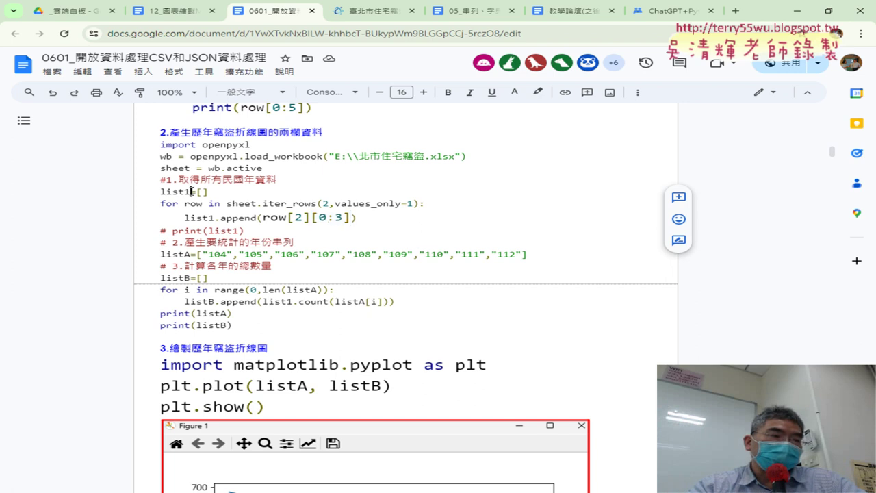
left_click_drag(188, 192, 161, 191)
scroll(290, 227, "down", 3)
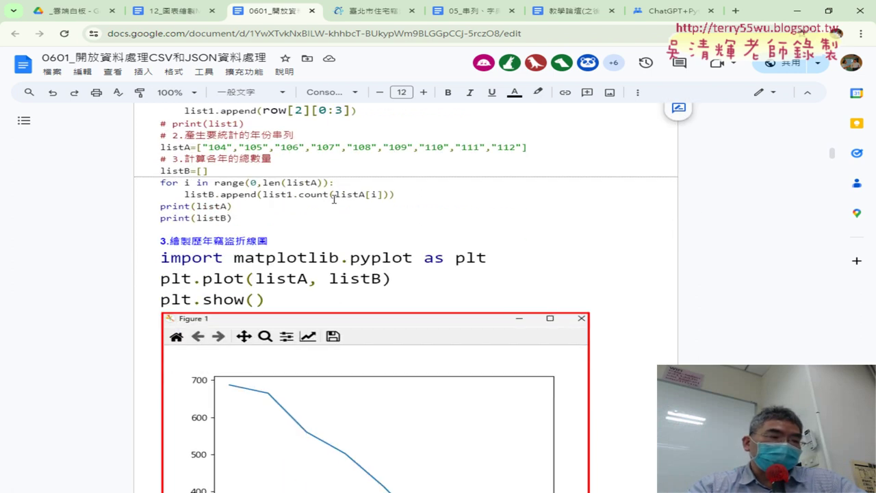
left_click_drag(329, 194, 294, 194)
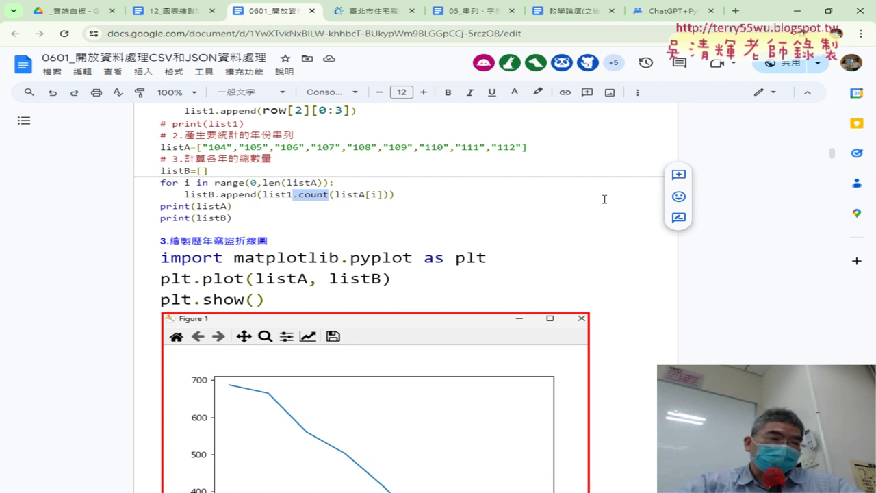
left_click_drag(163, 147, 528, 145)
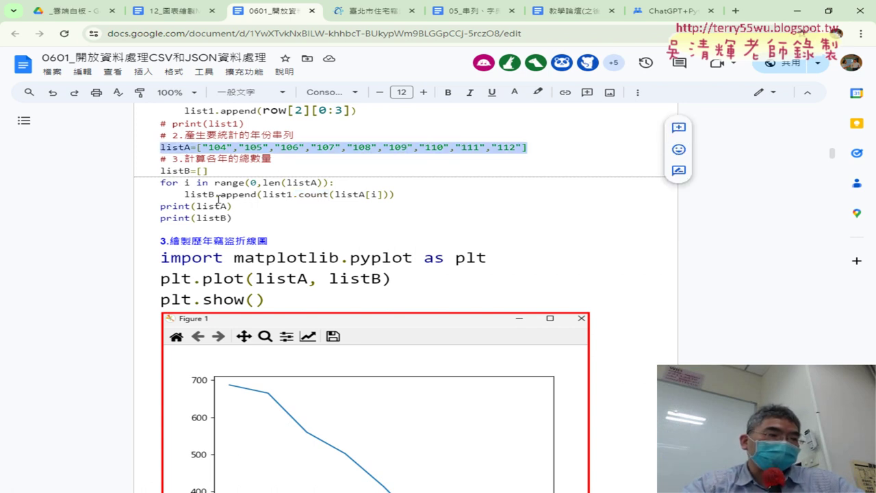
left_click_drag(187, 195, 217, 195)
scroll(475, 203, "down", 1)
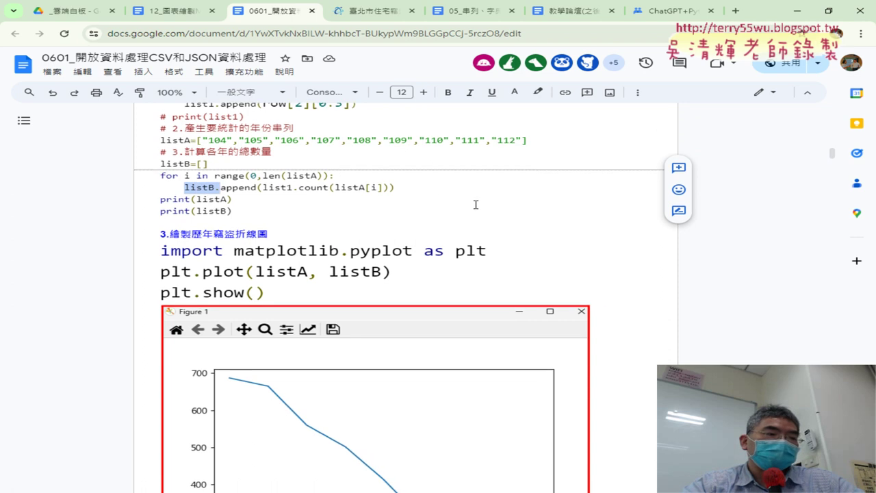
left_click_drag(339, 204, 234, 205)
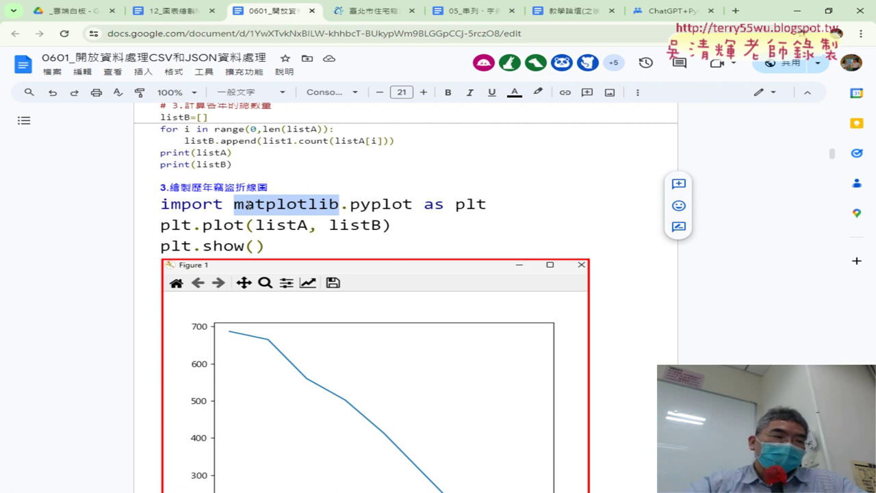
- Highlight the 各區比例圖 heading, then show Excel's raw burglary records sheet with column F widened
scroll(333, 256, "down", 3)
scroll(571, 260, "down", 4)
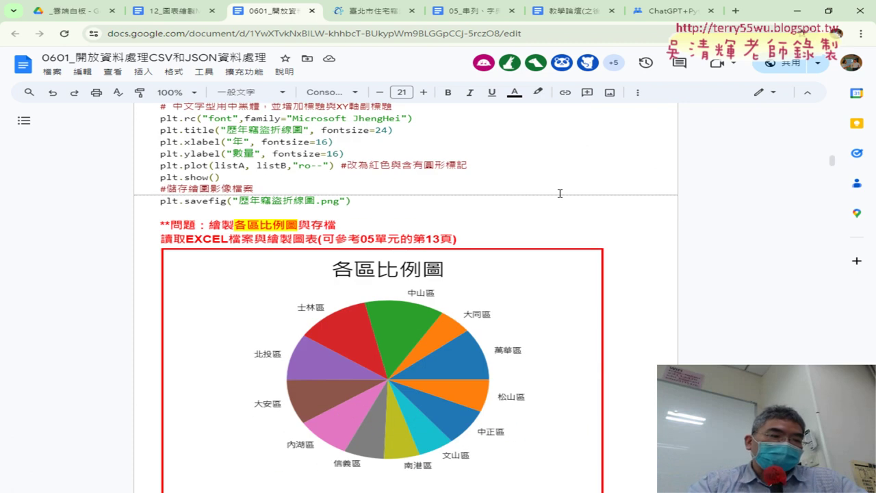
scroll(560, 193, "up", 3)
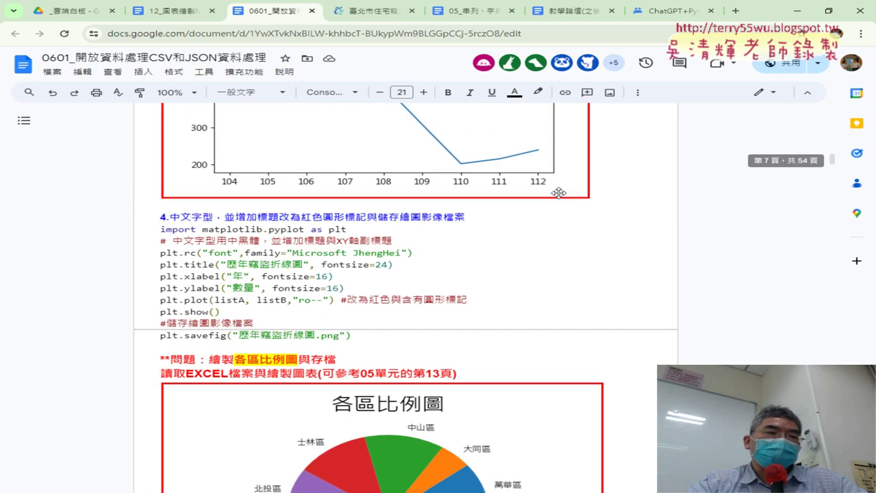
scroll(559, 193, "up", 2)
scroll(559, 193, "up", 1)
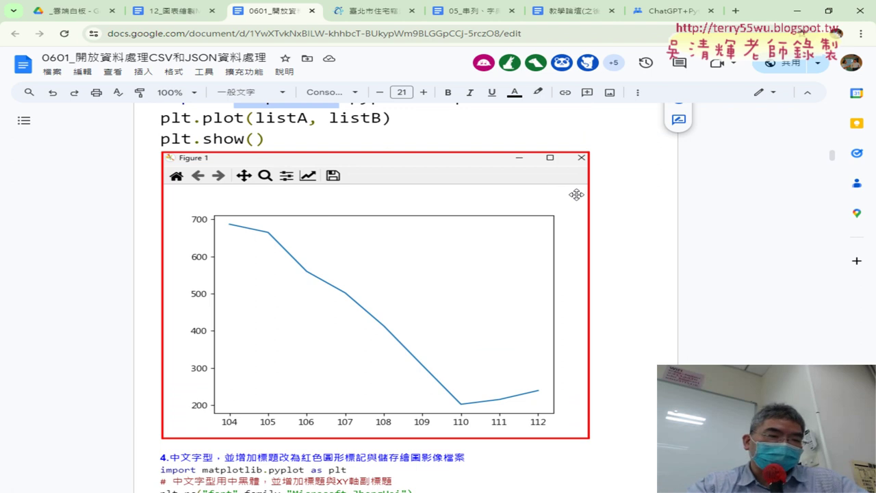
scroll(568, 193, "down", 2)
scroll(685, 194, "down", 2)
scroll(695, 194, "down", 2)
scroll(695, 194, "down", 1)
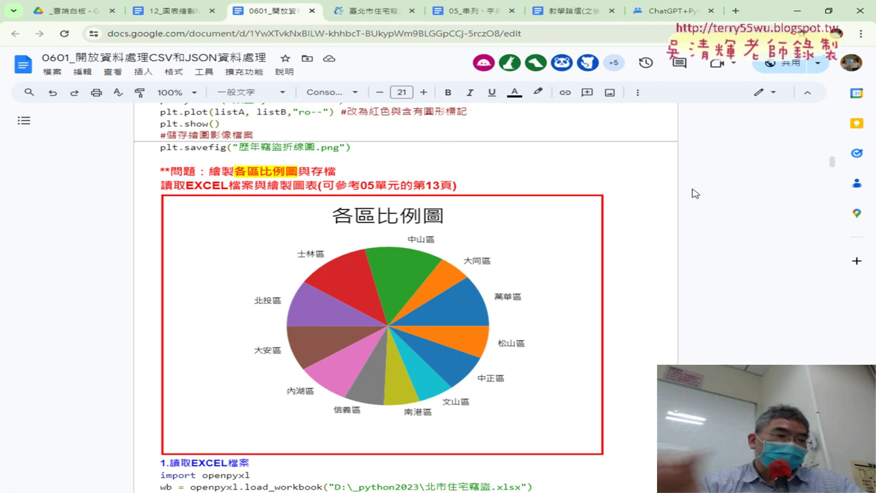
left_click(296, 173)
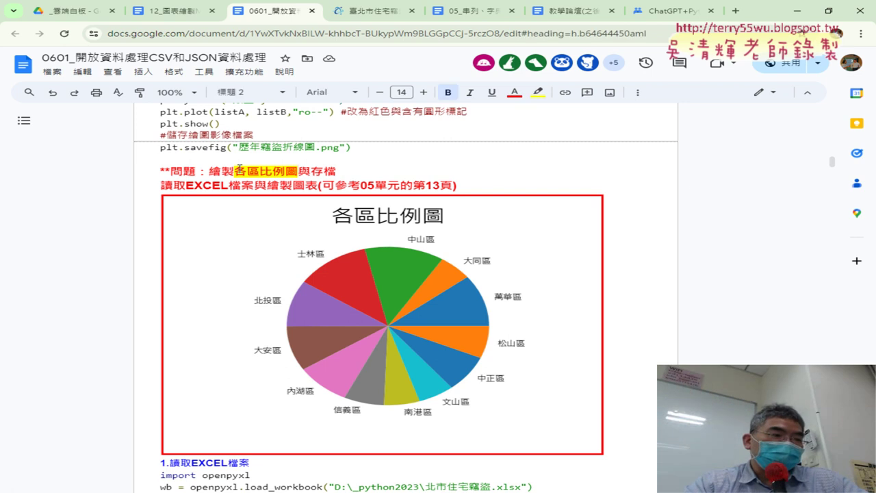
left_click_drag(236, 171, 296, 172)
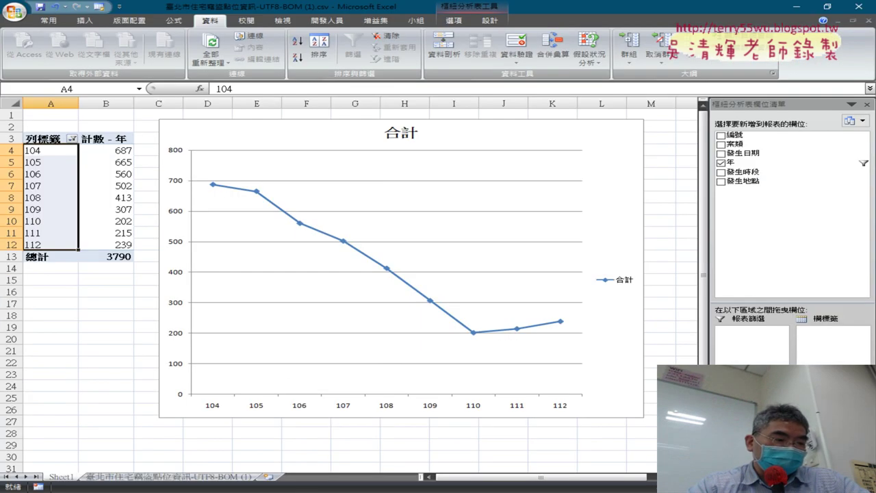
left_click(200, 477)
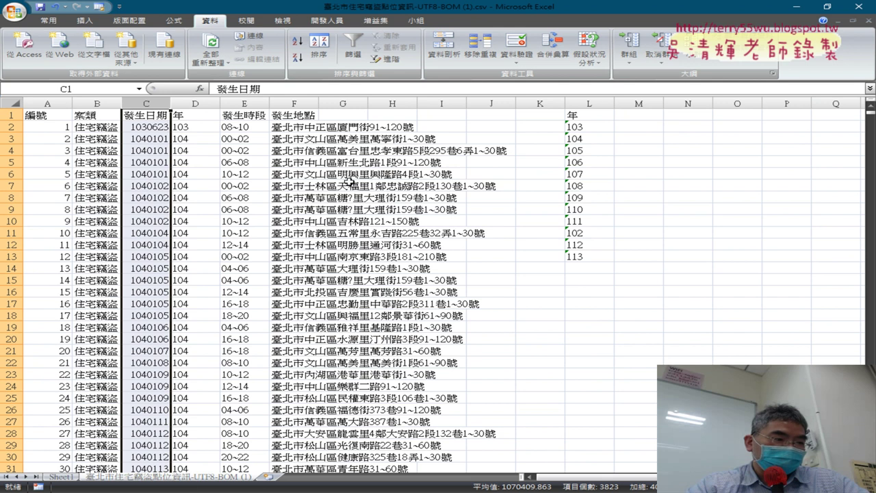
double_click(319, 104)
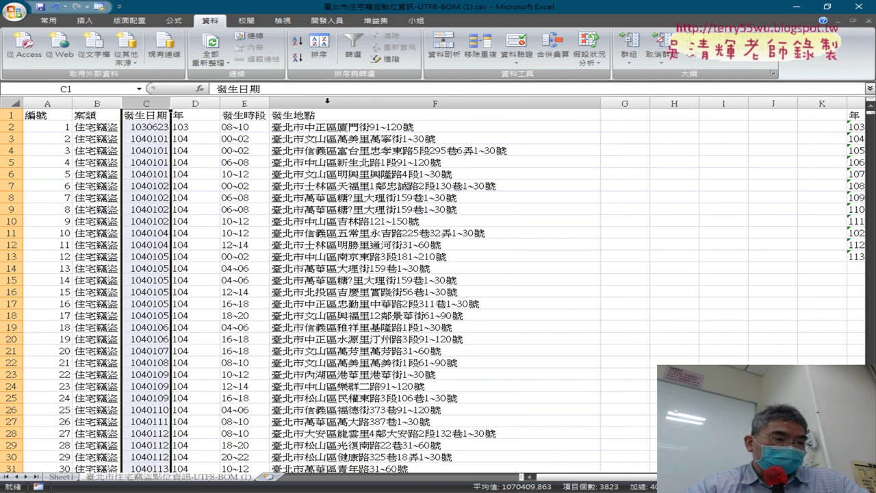
left_click(355, 101)
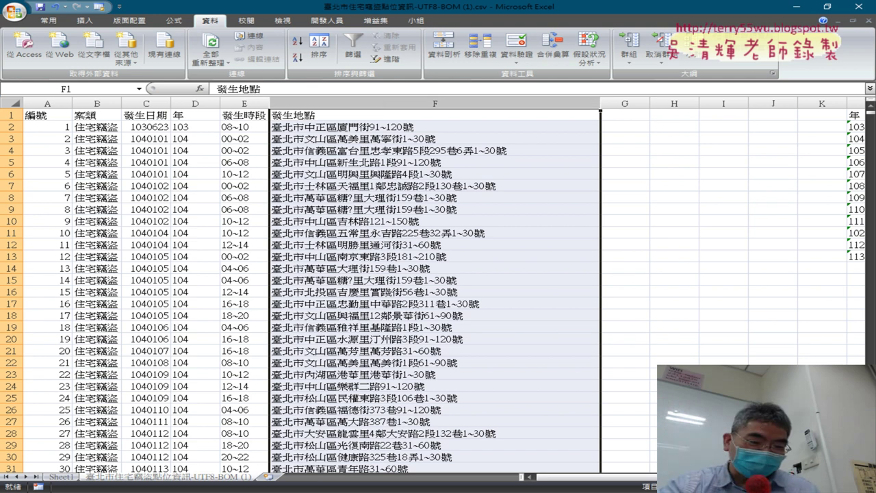
key("alt+Tab")
- Scroll down to the plt.pie line and mark the word pie
scroll(504, 302, "down", 1)
scroll(505, 302, "down", 3)
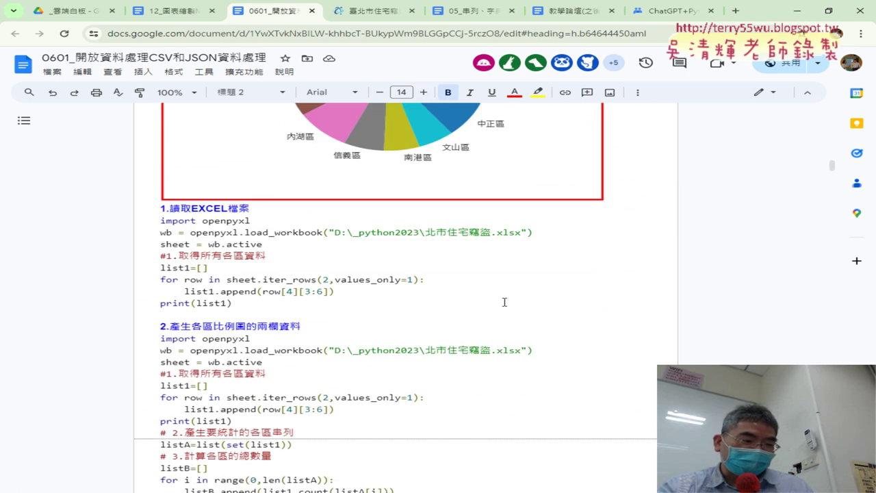
scroll(505, 302, "down", 1)
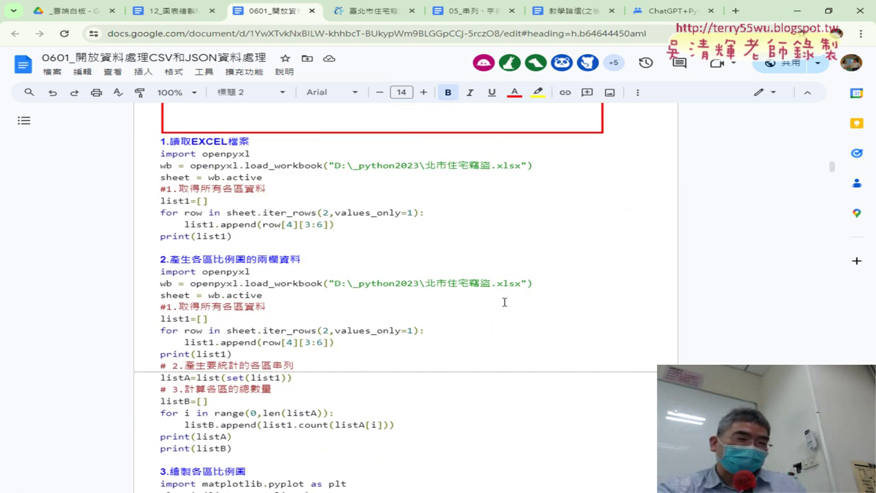
scroll(532, 302, "down", 2)
scroll(446, 283, "down", 2)
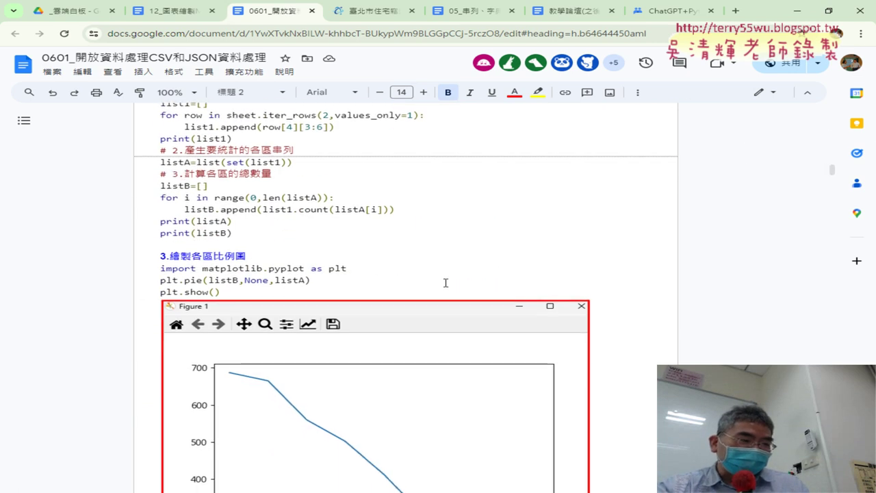
scroll(445, 283, "down", 1)
left_click(193, 227)
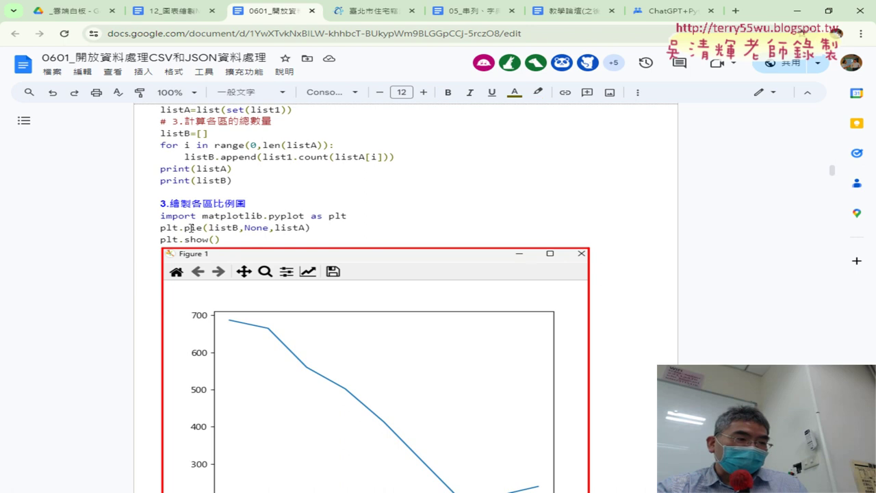
double_click(188, 227)
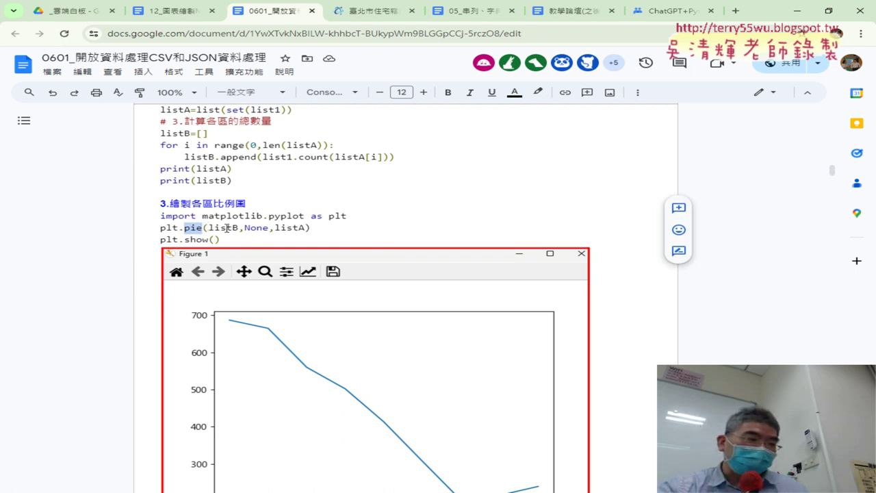
- Mark the listA and listB arguments of plt.pie
left_click(306, 231)
double_click(291, 228)
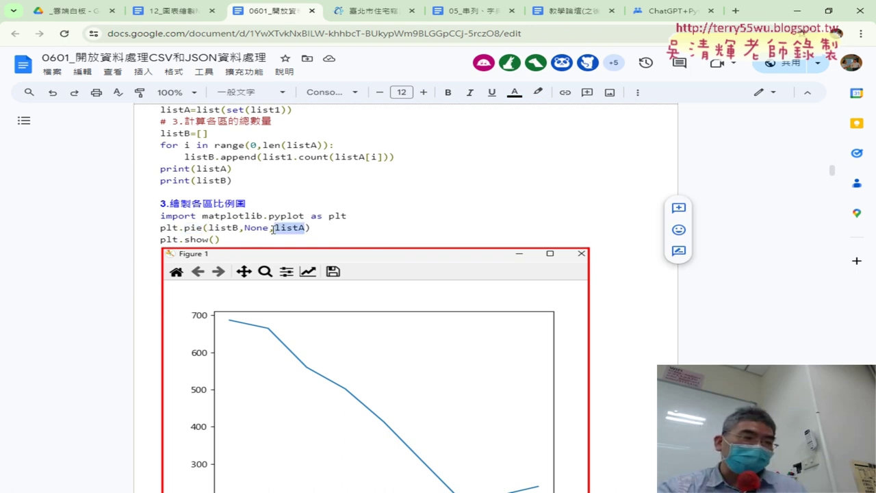
double_click(226, 227)
left_click_drag(224, 227, 212, 227)
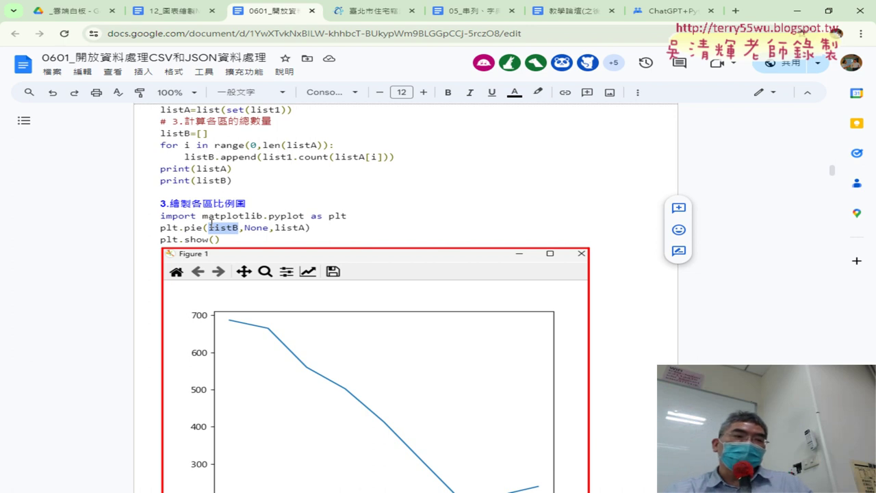
scroll(258, 223, "up", 2)
- Scroll back up the 0601 lesson toward the district pie chart
scroll(258, 224, "up", 3)
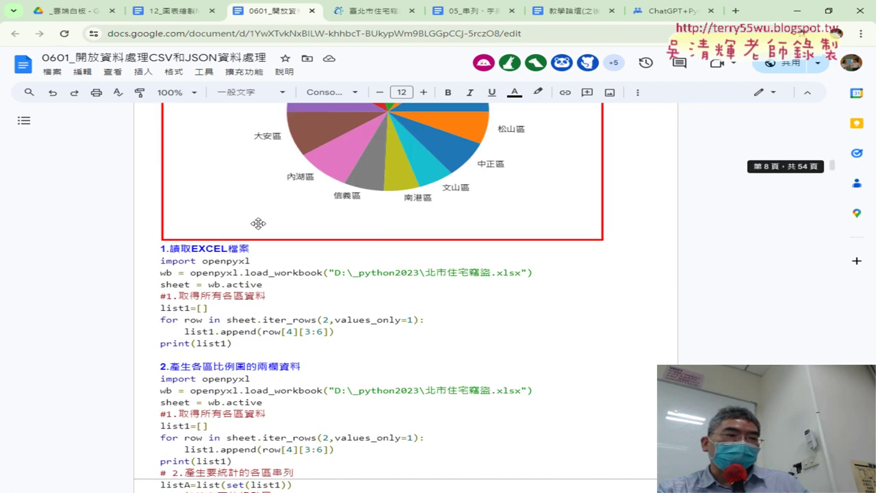
scroll(258, 223, "up", 2)
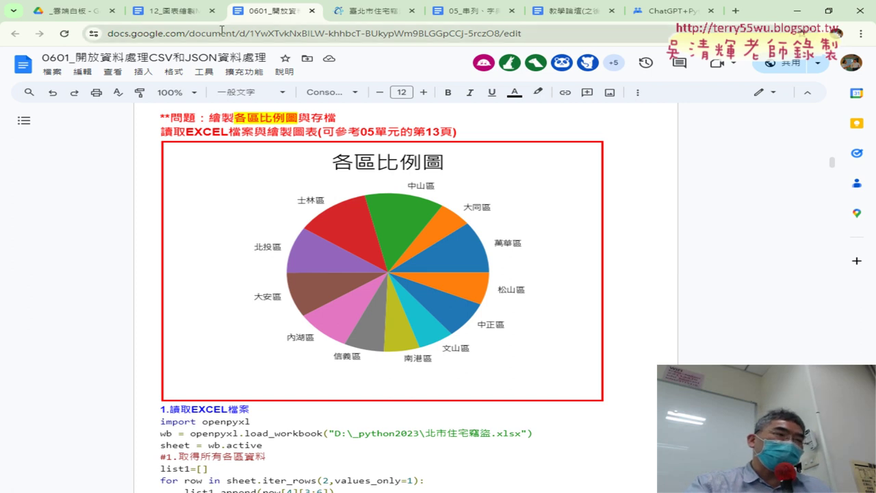
- Open the 12_圖表繪製Matplotlib notes and scroll down to the 02圓餅圖 pie chart example
left_click(176, 12)
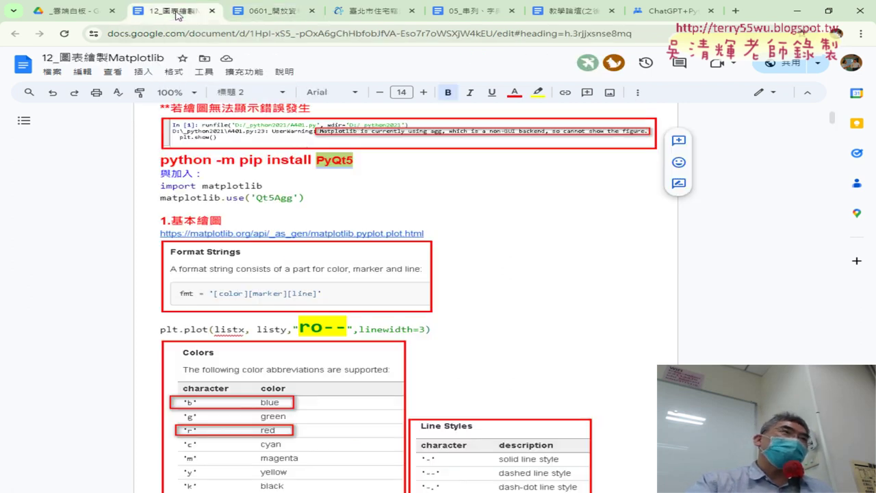
scroll(657, 236, "down", 3)
scroll(657, 235, "down", 4)
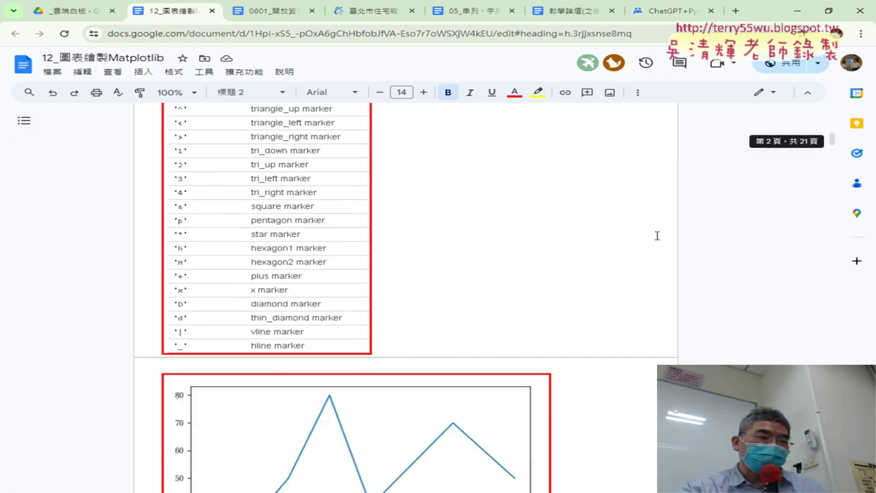
scroll(657, 236, "down", 5)
scroll(657, 235, "down", 3)
scroll(658, 236, "down", 5)
scroll(658, 235, "down", 5)
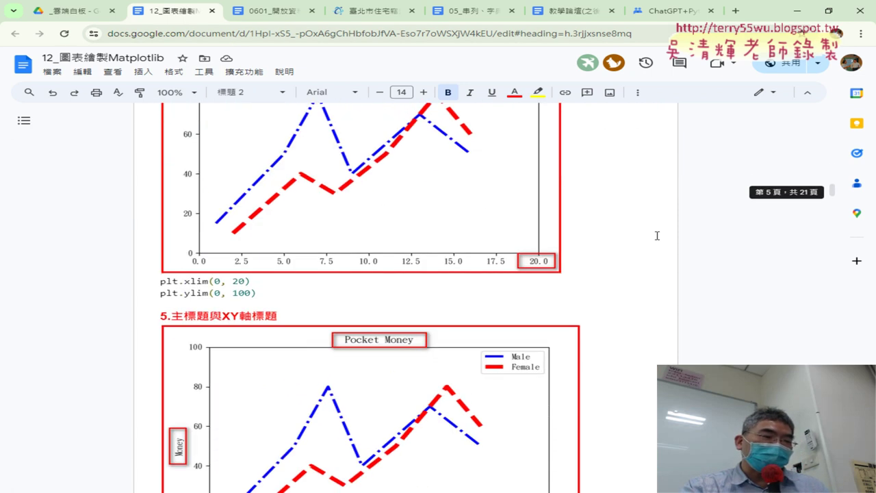
scroll(657, 235, "down", 5)
scroll(657, 235, "down", 3)
scroll(657, 236, "down", 3)
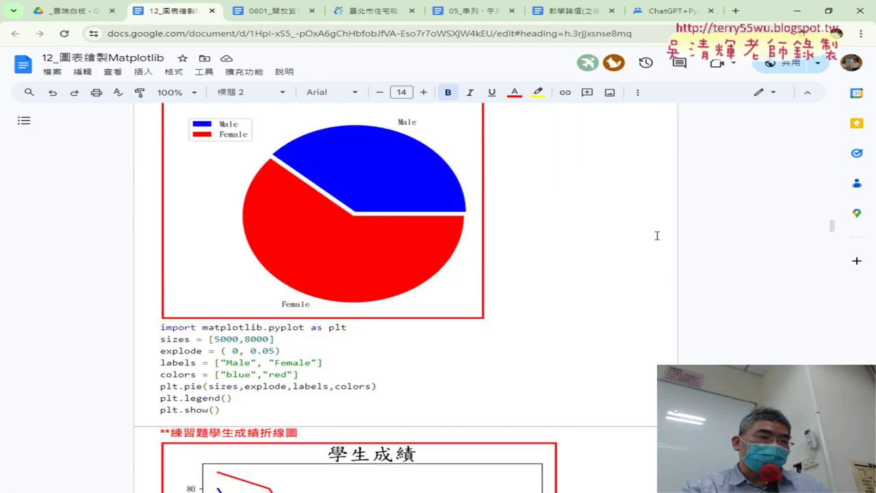
scroll(657, 235, "down", 3)
scroll(658, 235, "down", 4)
scroll(657, 236, "down", 4)
scroll(657, 236, "down", 3)
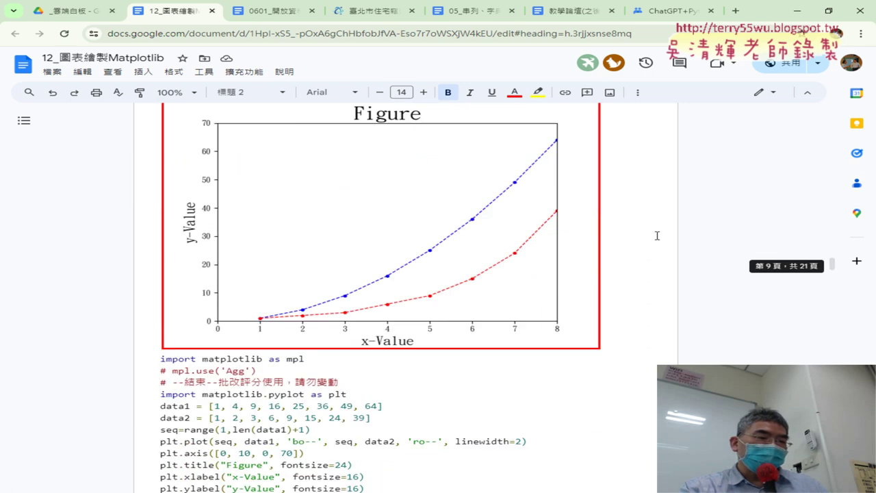
scroll(657, 236, "down", 2)
scroll(657, 235, "down", 2)
scroll(658, 236, "down", 4)
scroll(657, 235, "down", 3)
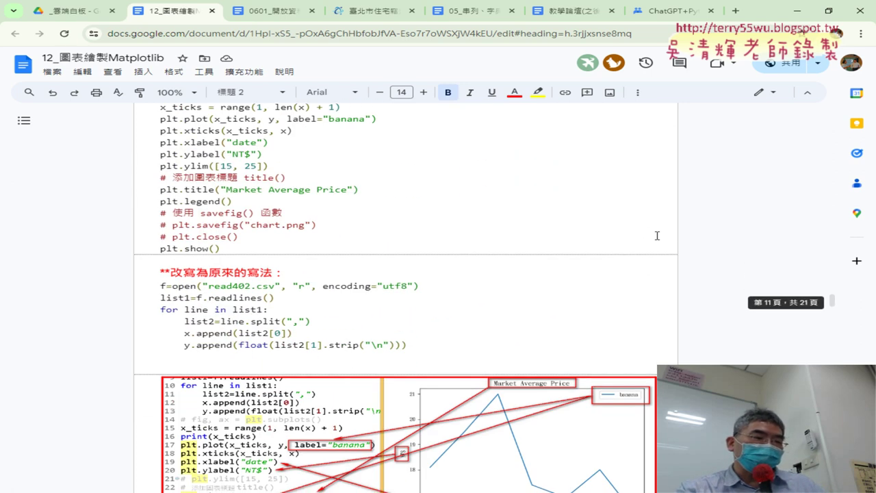
scroll(658, 236, "down", 3)
scroll(657, 236, "down", 3)
scroll(657, 236, "down", 2)
scroll(657, 235, "down", 3)
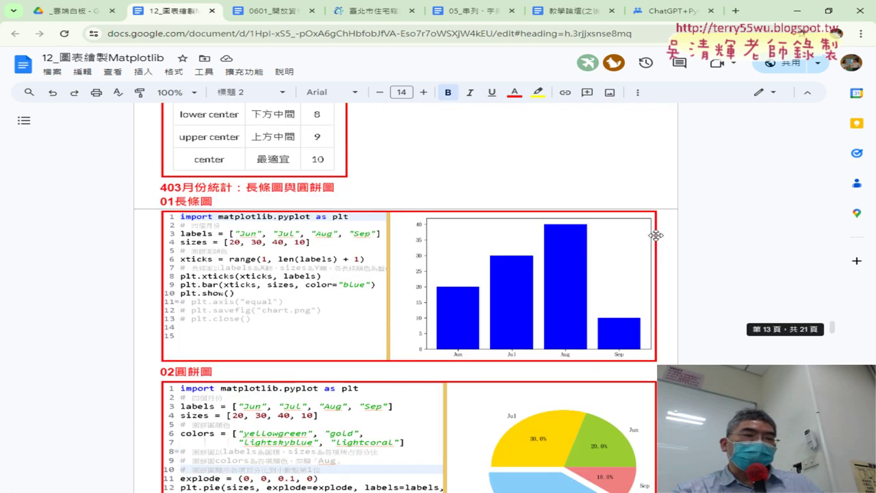
scroll(656, 236, "down", 3)
scroll(656, 235, "up", 1)
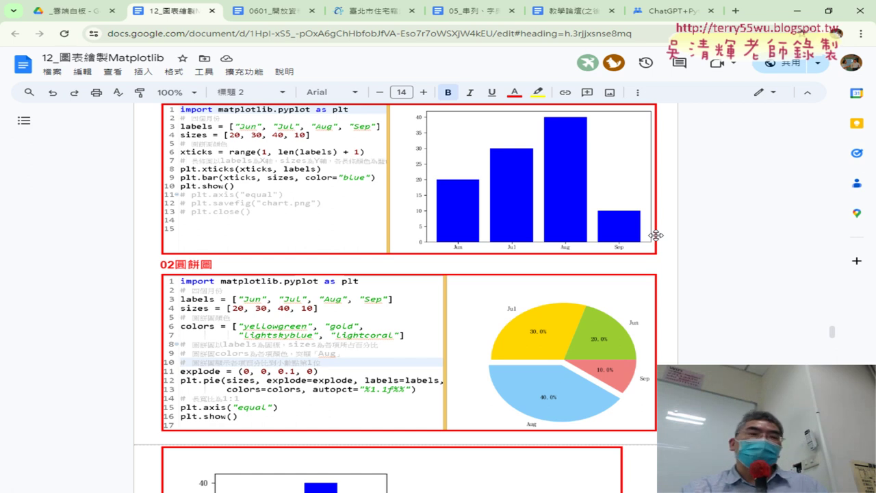
- Scroll past the combined chart code to 404成績統計, then open the Taipei burglary dataset page
scroll(729, 252, "down", 1)
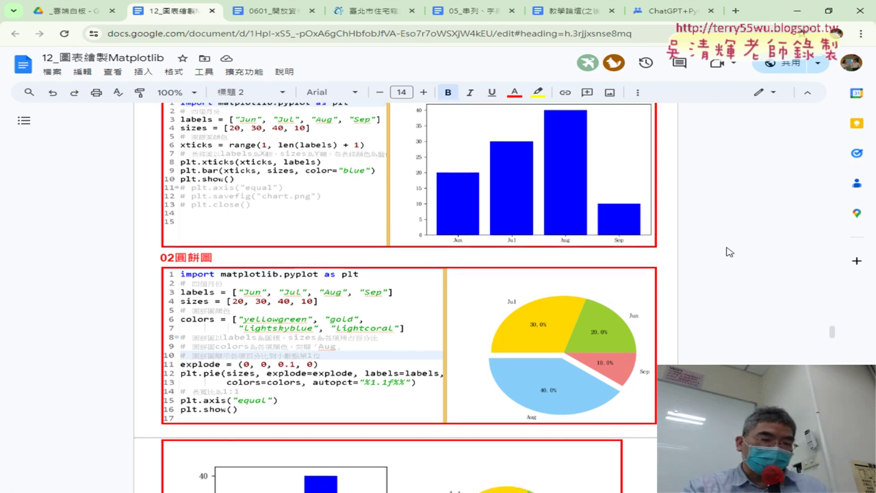
scroll(729, 252, "down", 2)
scroll(729, 252, "down", 2)
scroll(729, 252, "down", 3)
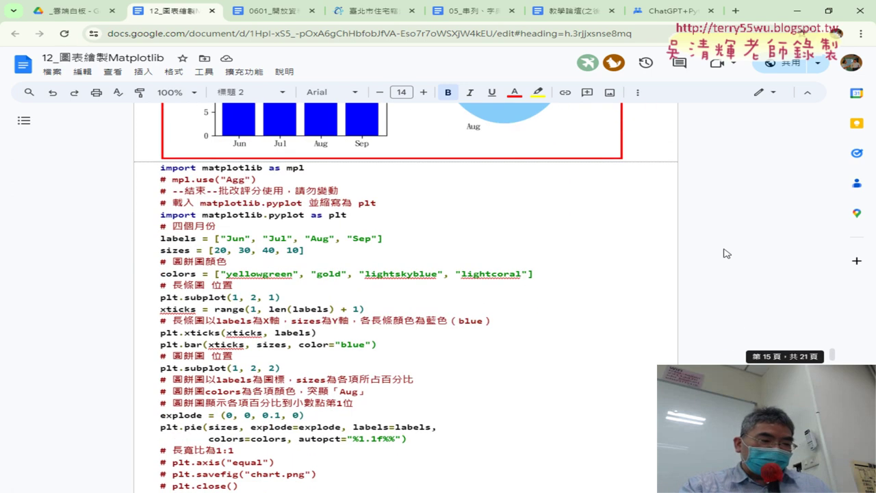
scroll(524, 274, "down", 1)
scroll(523, 274, "down", 1)
scroll(524, 274, "up", 2)
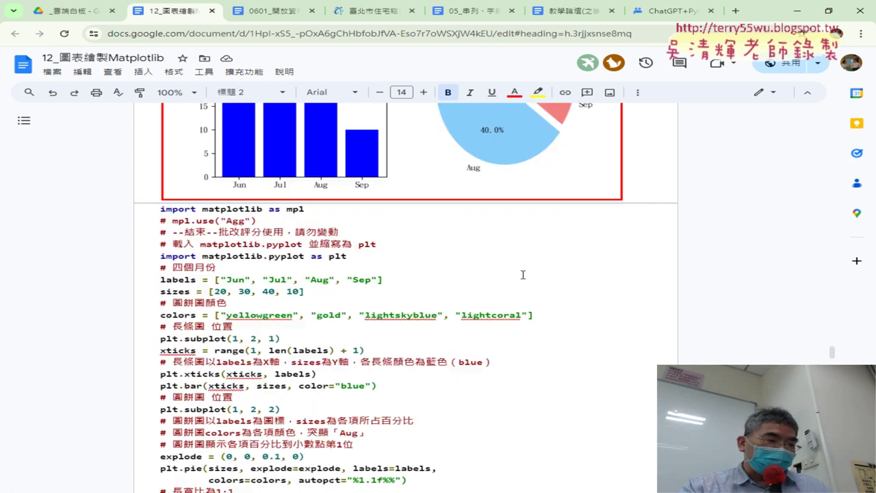
scroll(523, 275, "down", 4)
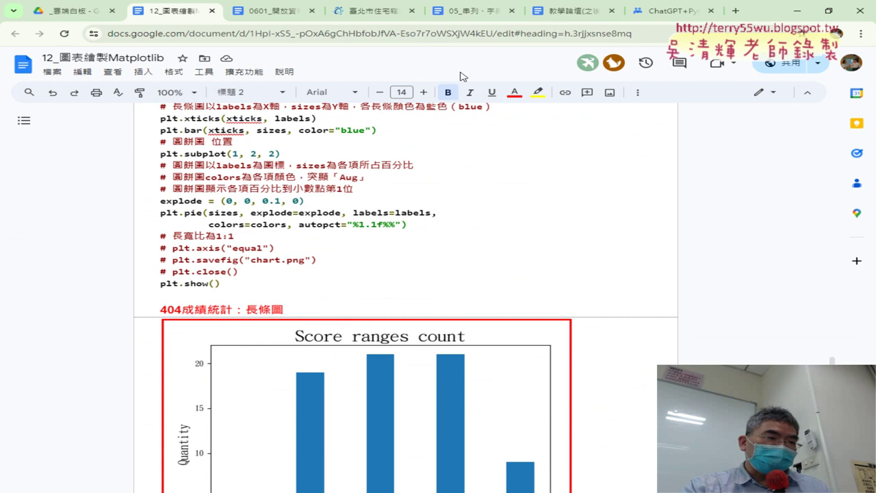
left_click(372, 21)
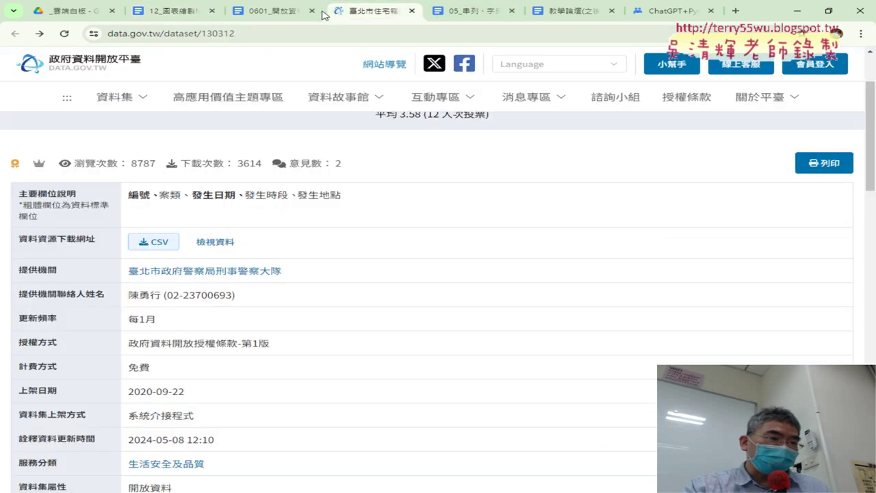
- Return to the 0601_開放資料 lesson and scroll slightly down to the Excel-reading code
left_click(302, 11)
scroll(419, 146, "down", 2)
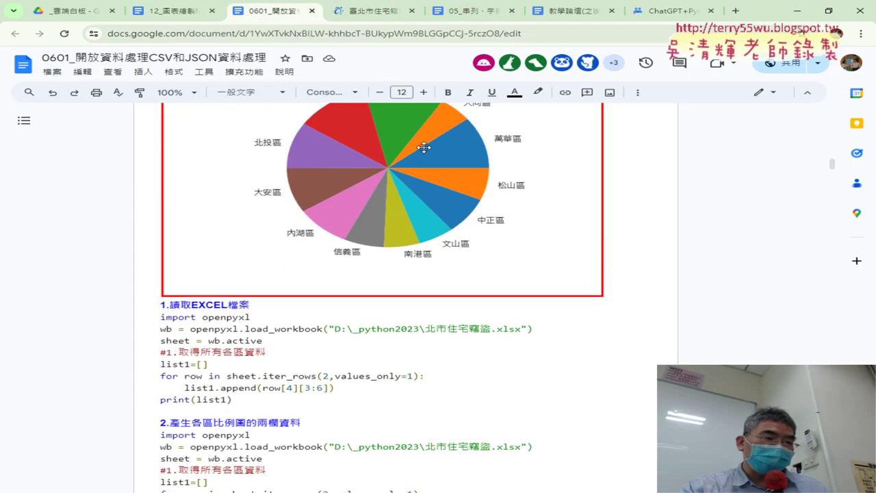